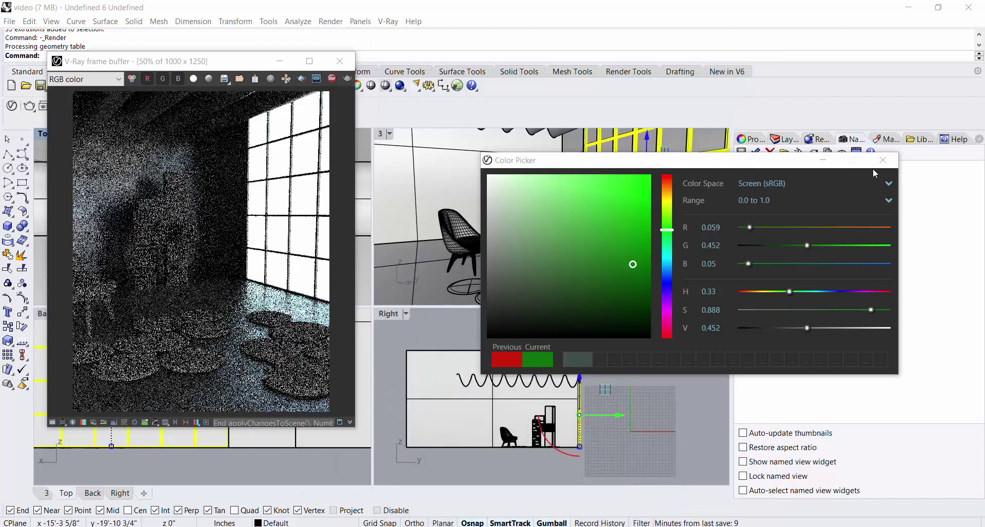
Step: Close the Color Picker window
click(882, 160)
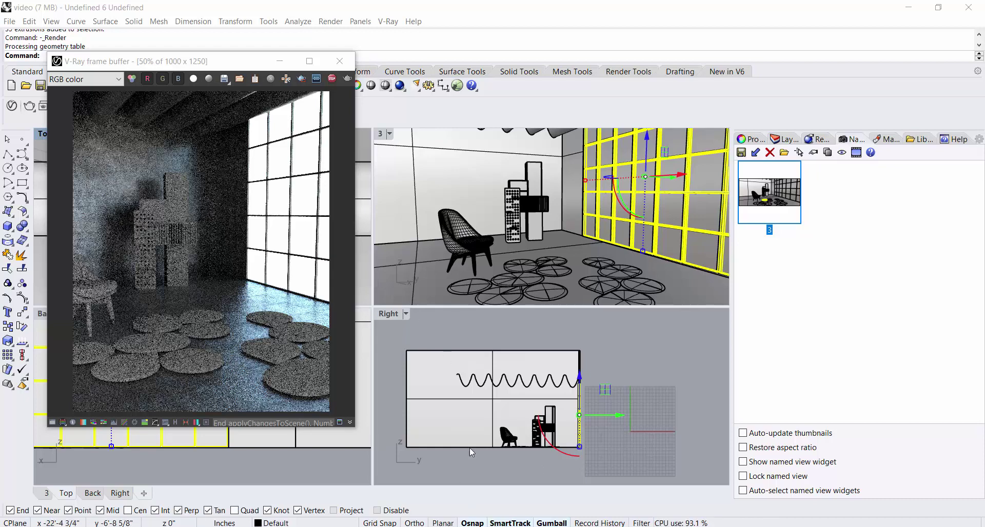
Step: Enable the Rhino Document Sun in the Asset Editor's Lights list, bringing green sunlight into the render
click(457, 85)
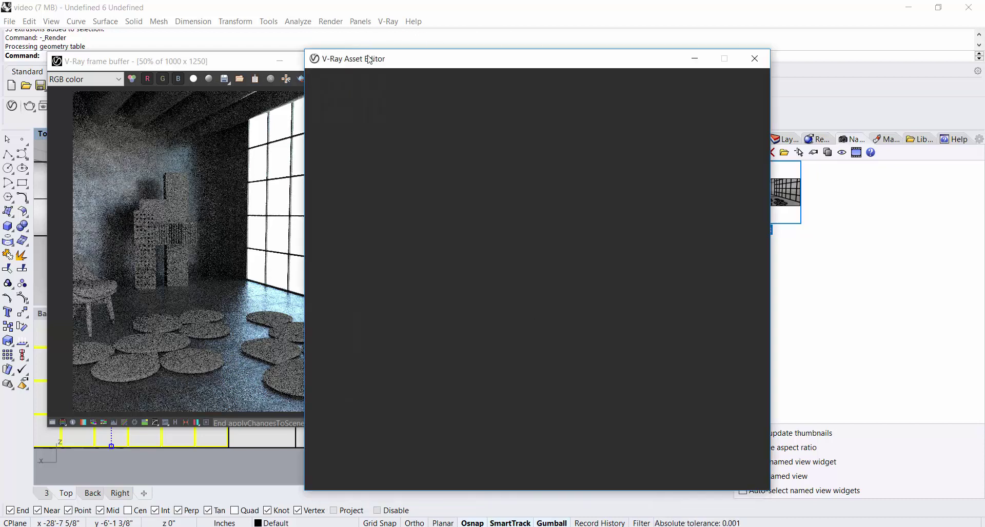
drag(369, 59, 431, 40)
click(463, 78)
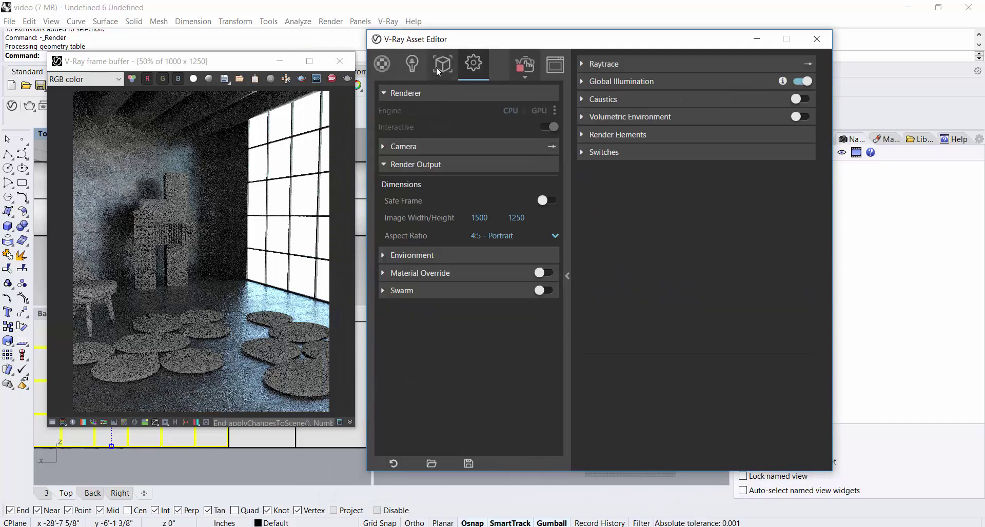
click(412, 64)
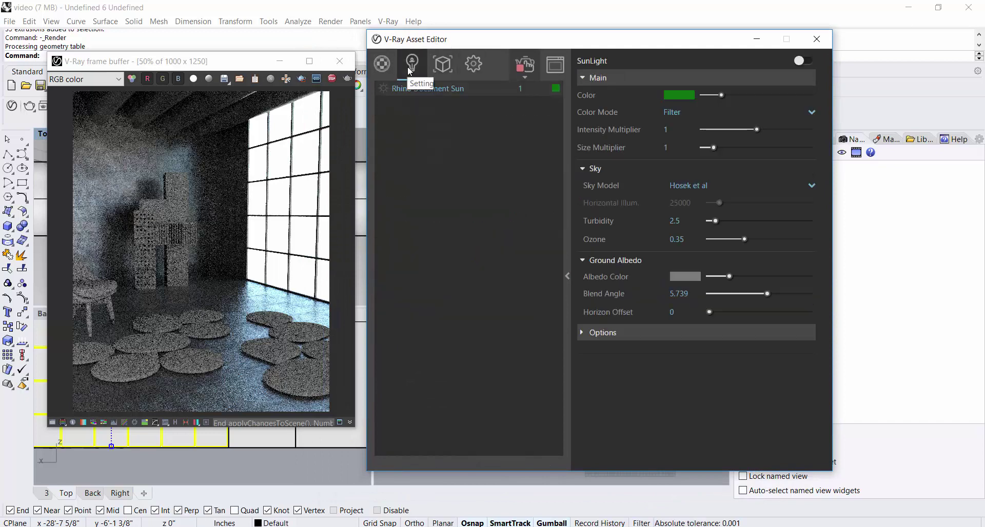
click(384, 89)
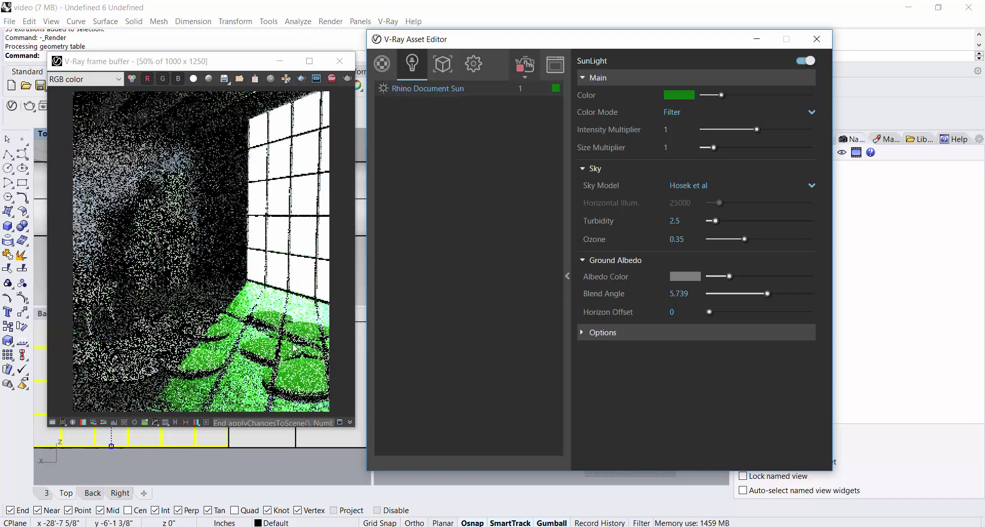
Step: Tint the sun colour pale warm yellow (R 0.991, G 0.926, B 0.765)
click(676, 95)
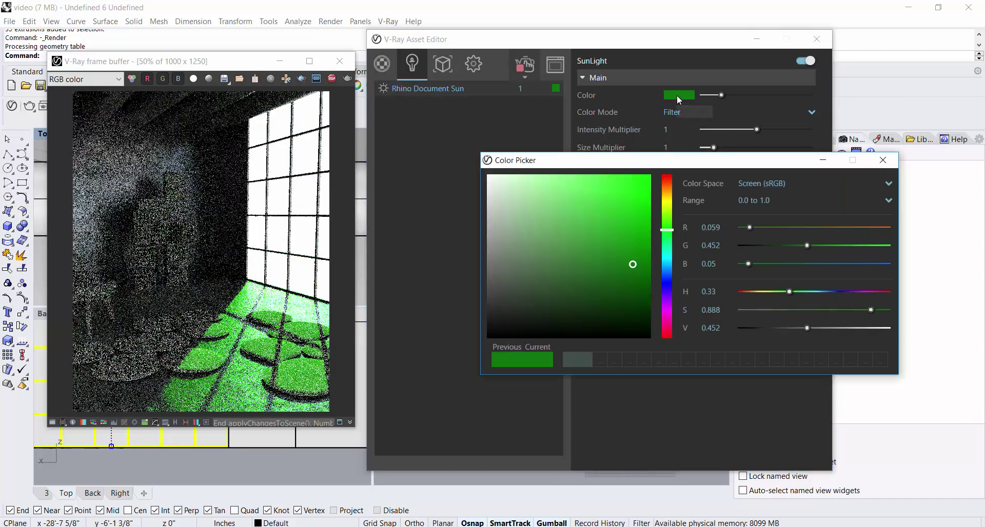
mouse_move(630, 269)
mouse_down()
mouse_move(486, 181)
mouse_move(496, 182)
mouse_up()
drag(666, 229, 667, 195)
mouse_move(497, 182)
mouse_down()
mouse_move(586, 185)
mouse_move(524, 176)
mouse_up()
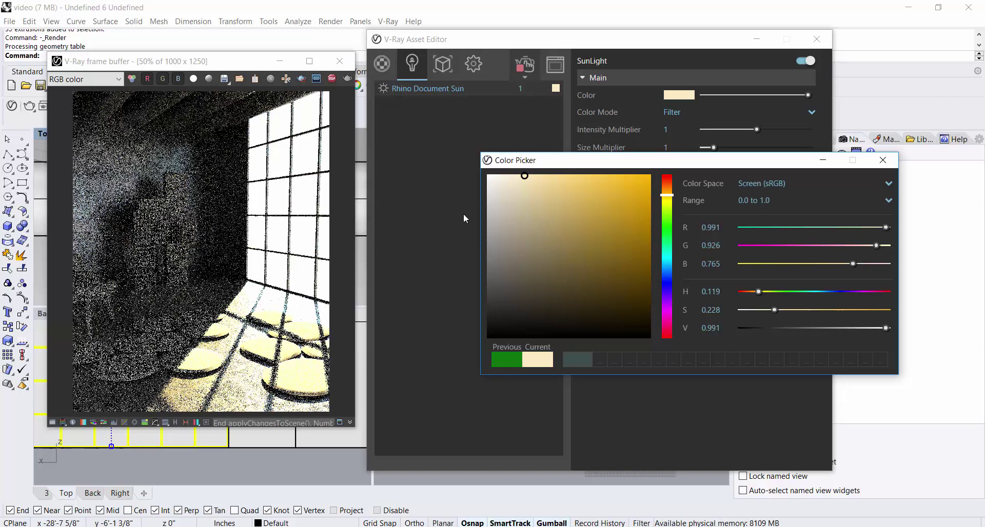
click(881, 161)
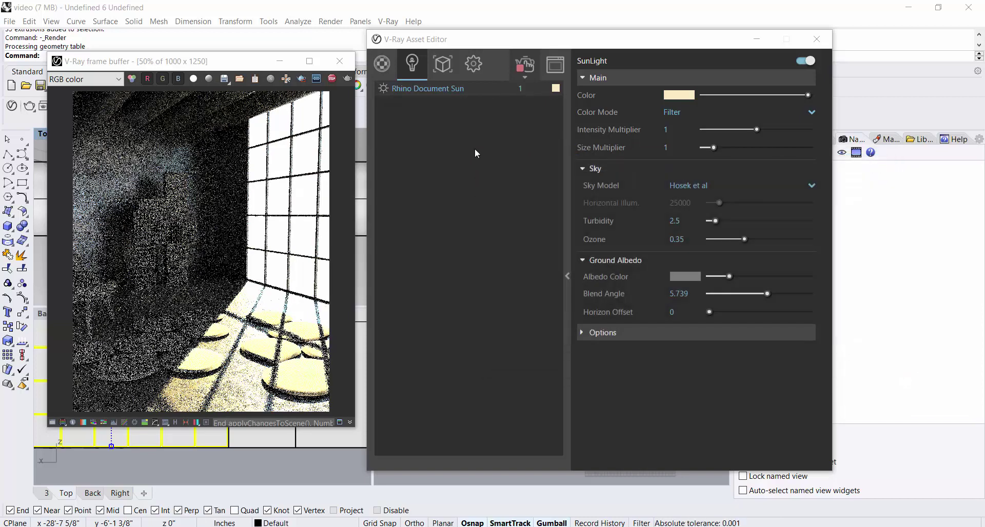
Step: Switch off the Rhino Document Sun and minimize the Asset Editor and frame buffer
click(383, 88)
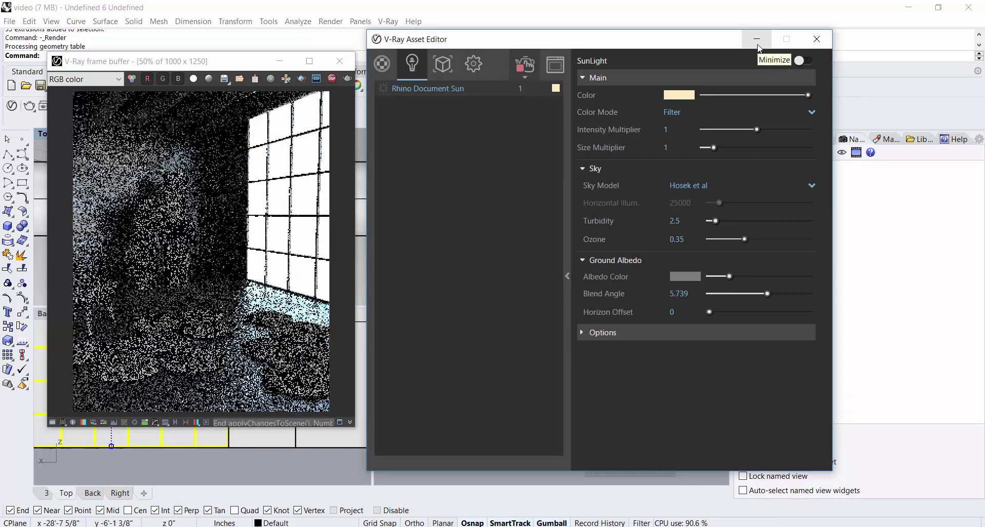
click(758, 46)
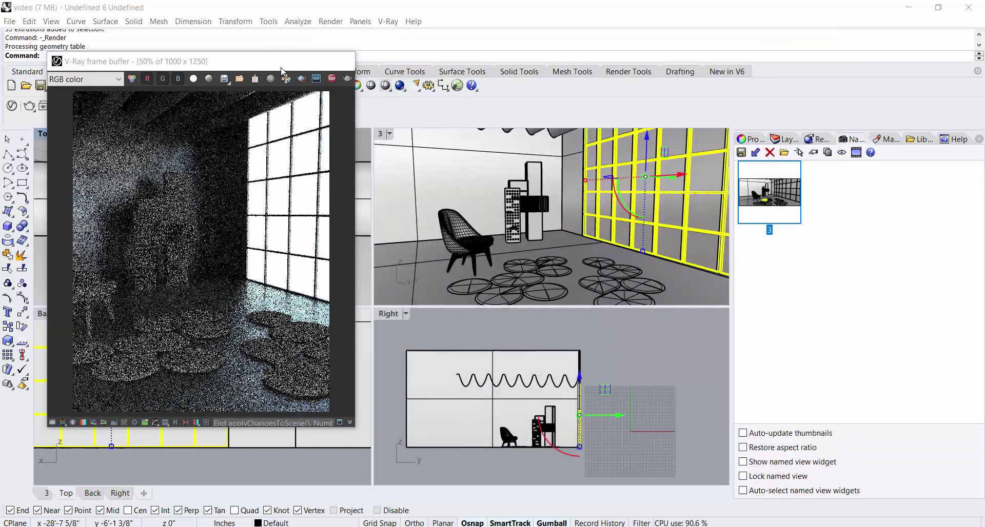
click(280, 61)
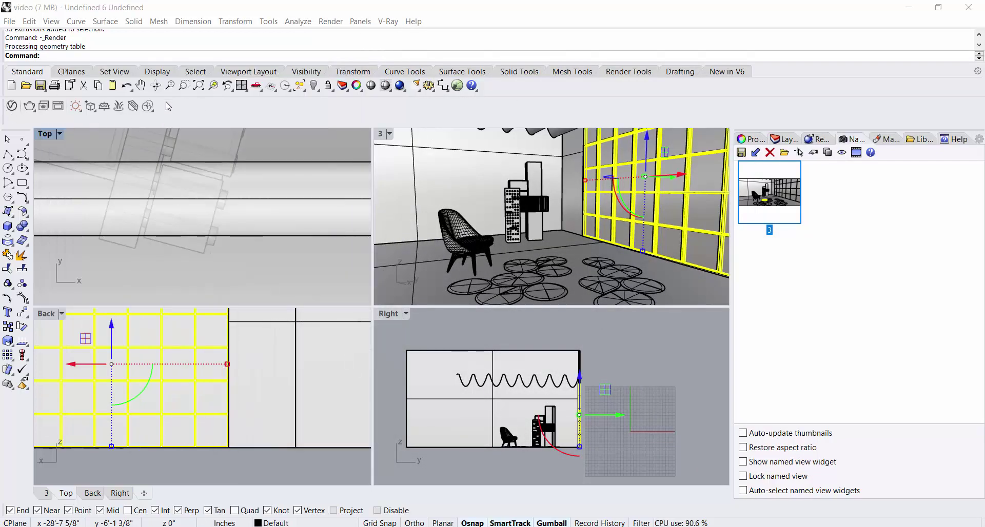
Step: Put Rhino's sun under manual control at azimuth 173.1° and altitude 74.0°
click(77, 109)
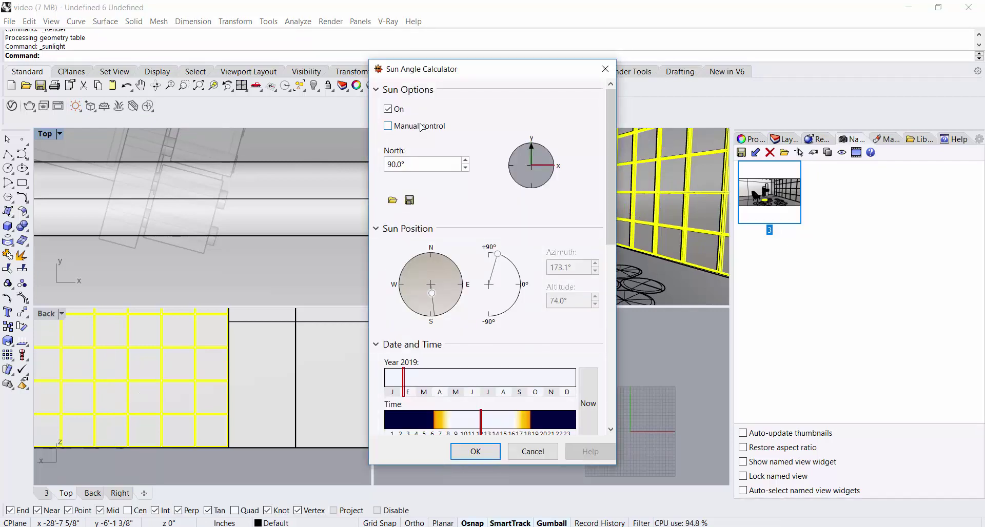
click(389, 126)
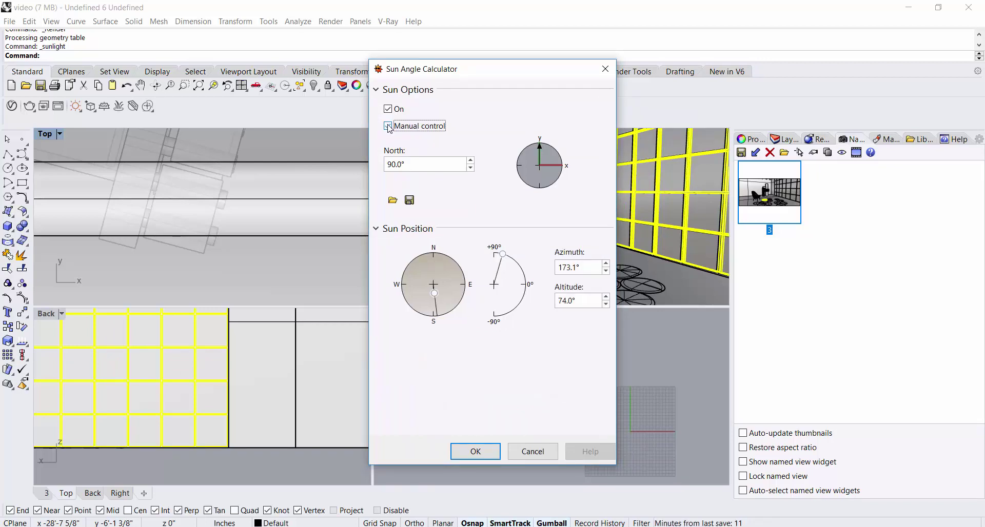
Step: Accept the sun angle settings and place the sun light in the Top view, selecting it
click(477, 459)
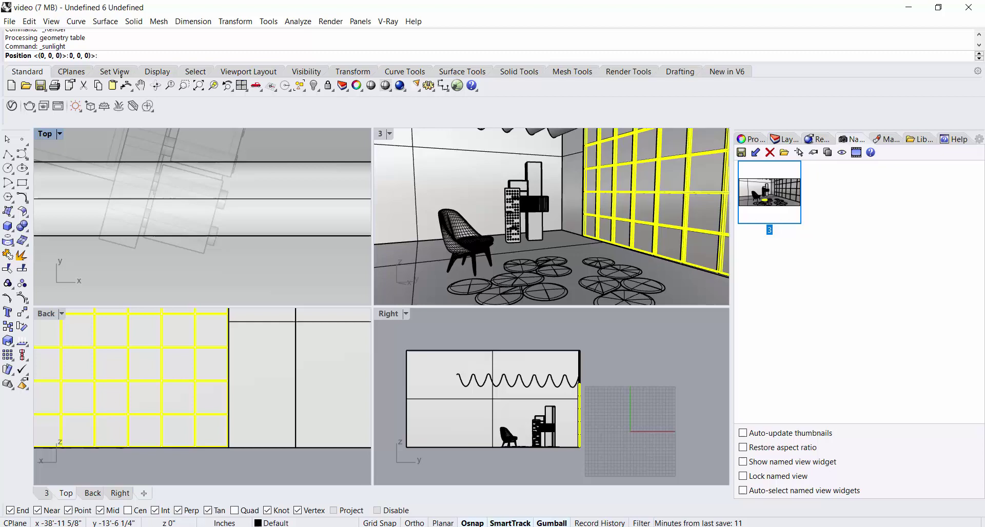
scroll(252, 199, down, 5)
scroll(252, 198, down, 6)
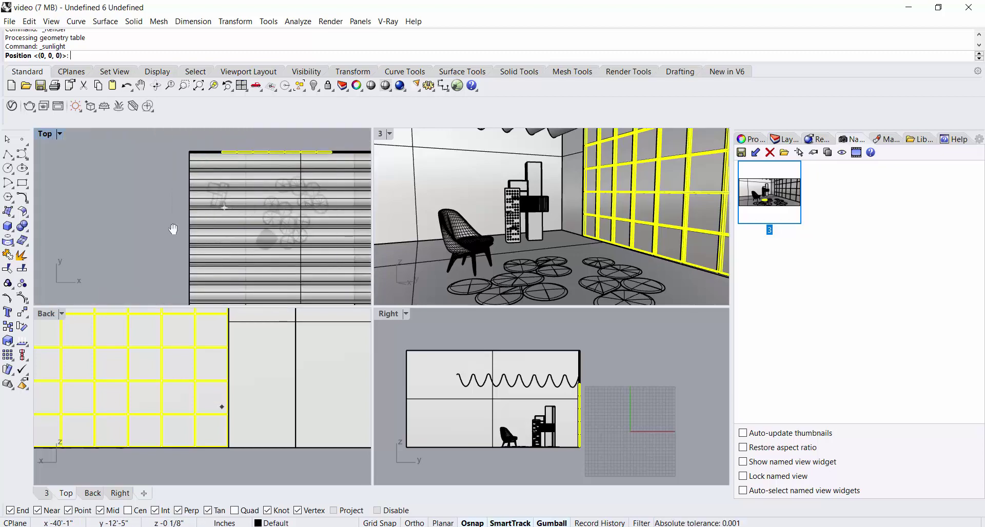
key(Up)
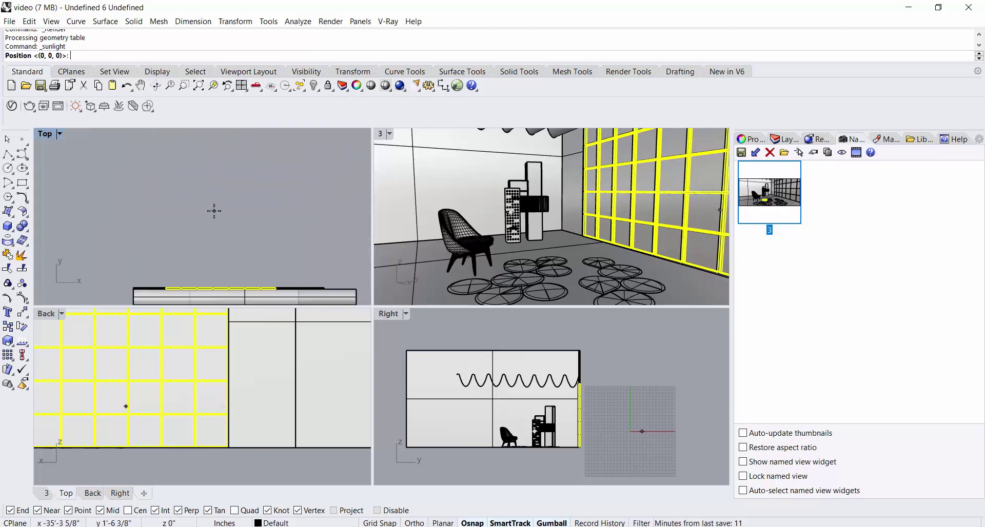
key(Up)
key(Down)
key(Down)
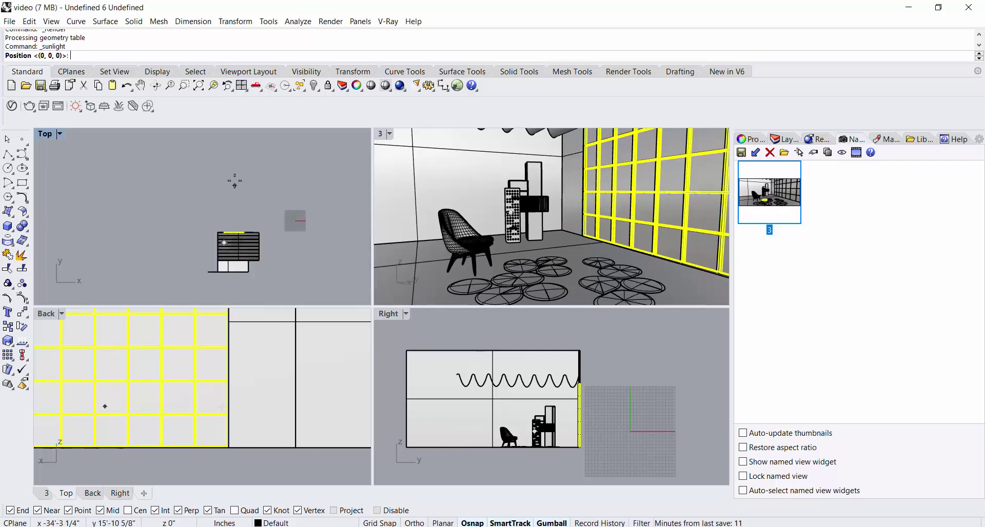
key(Up)
key(Up)
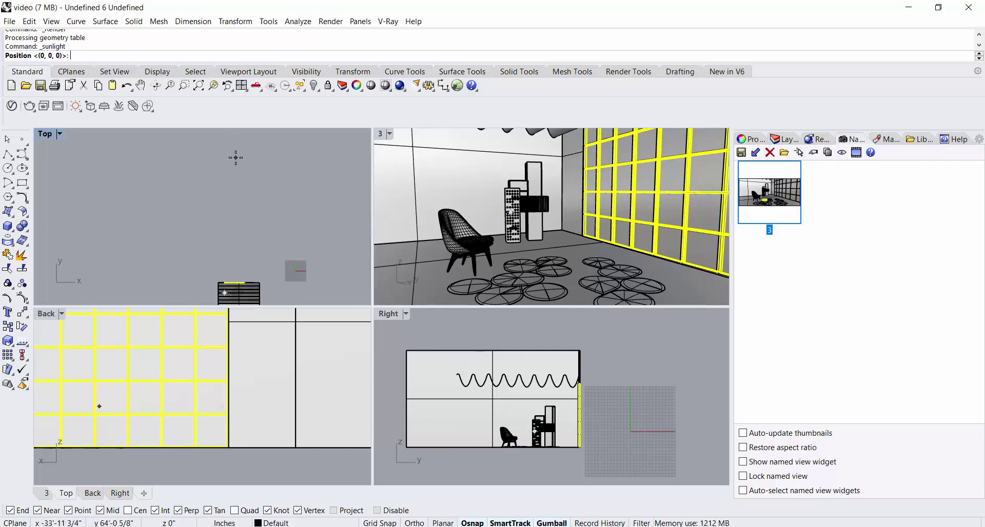
click(238, 161)
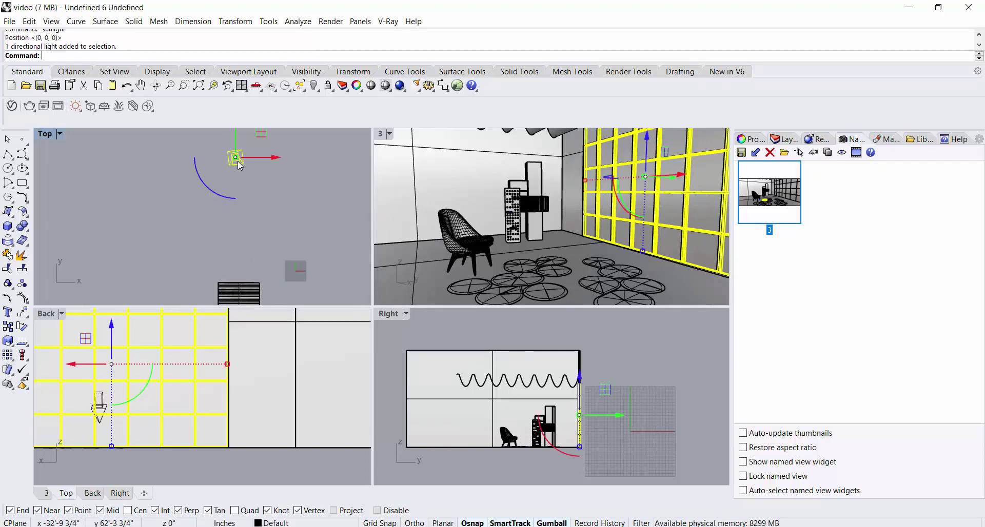
Step: Rotate the sun light and move it up and away from the room
scroll(502, 216, down, 10)
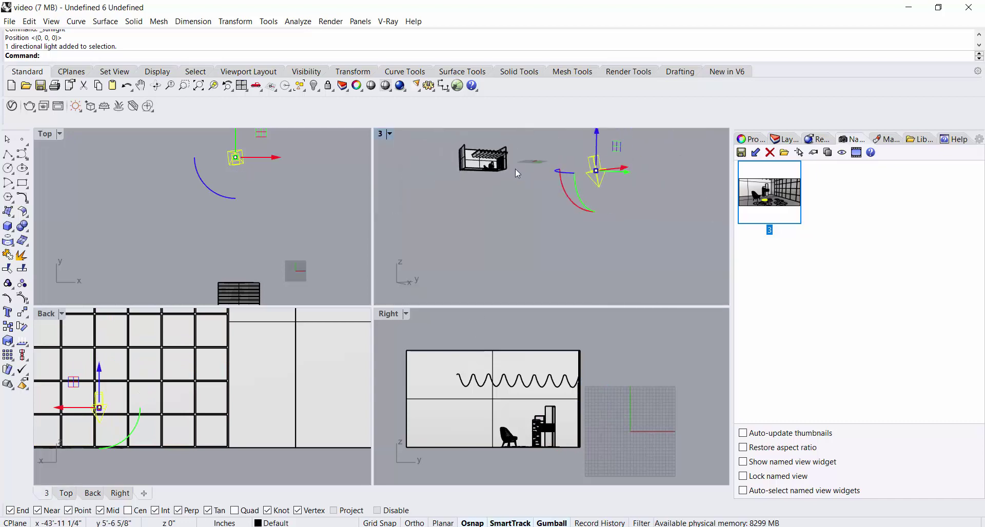
drag(565, 198, 590, 150)
scroll(580, 451, down, 6)
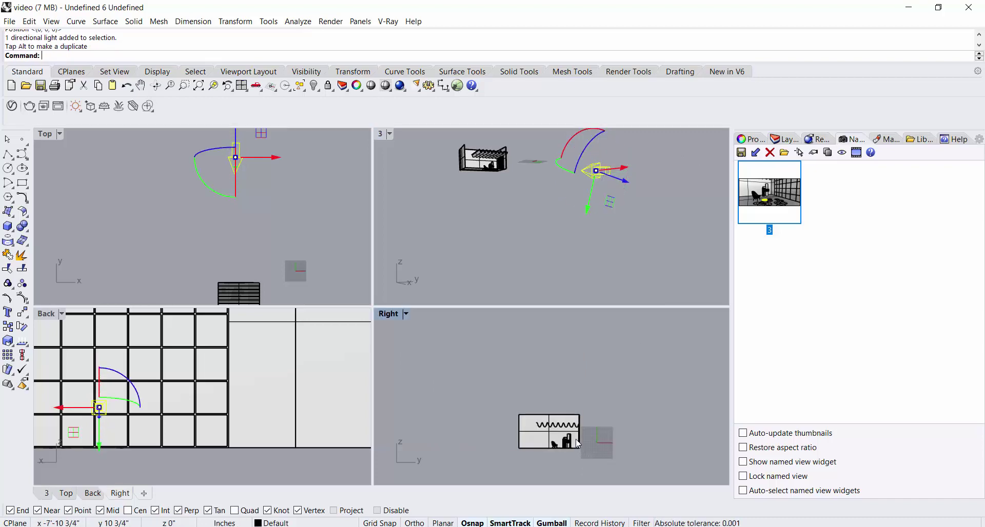
drag(646, 460, 664, 387)
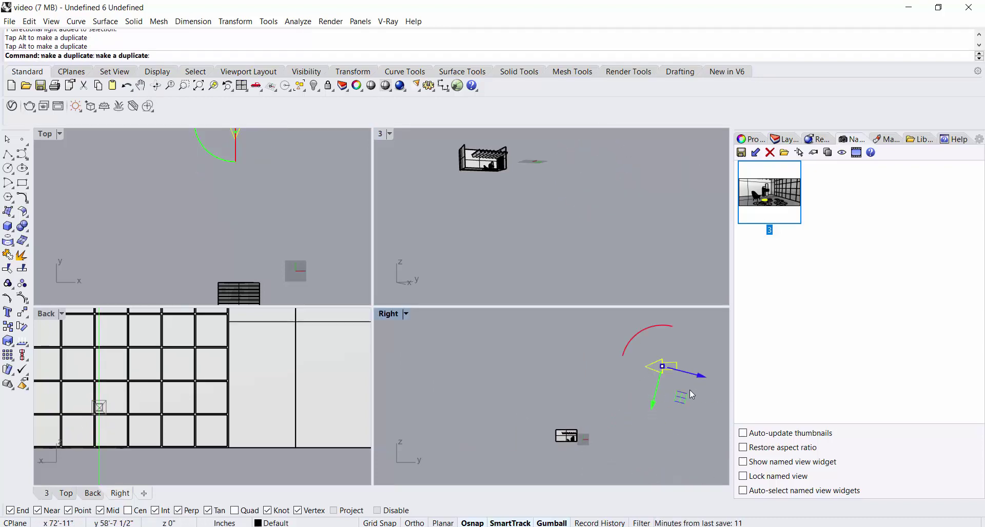
click(625, 354)
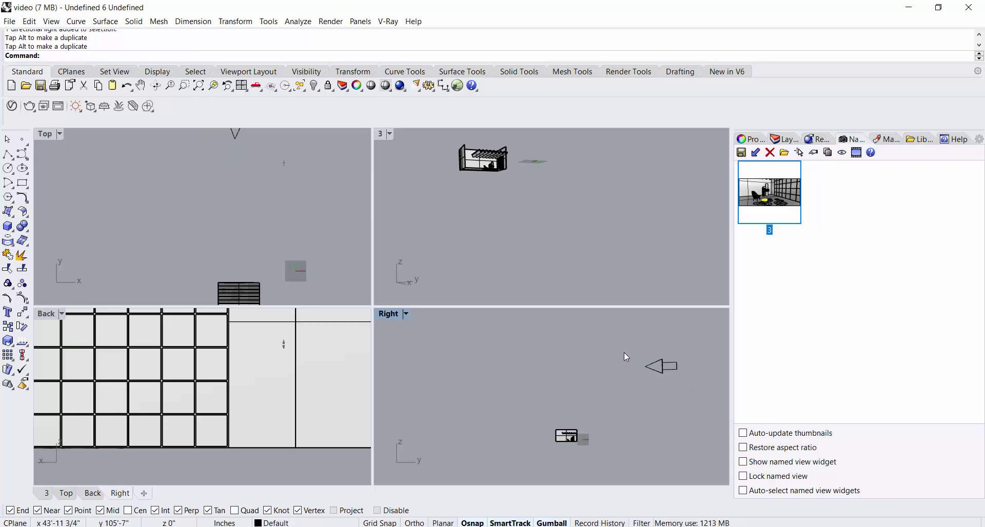
click(669, 372)
Step: Rotate the sun light in the Right view, nudge it along its green axis, and restore the frame buffer
scroll(550, 412, up, 5)
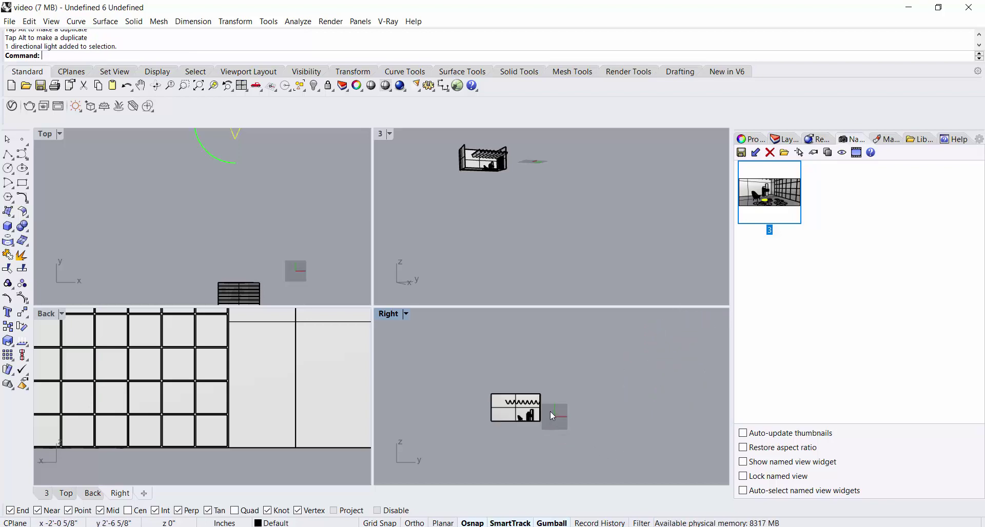
scroll(510, 417, up, 4)
scroll(569, 395, down, 8)
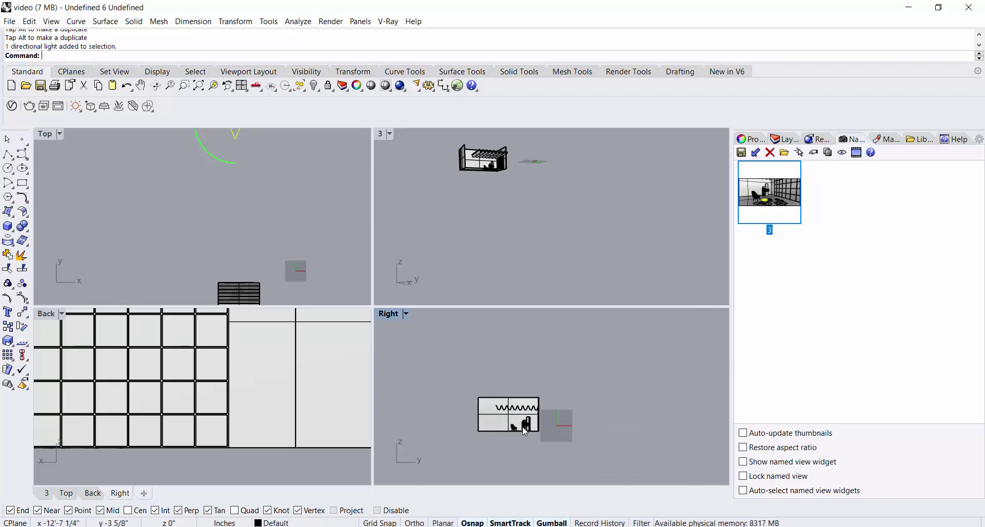
scroll(613, 394, down, 3)
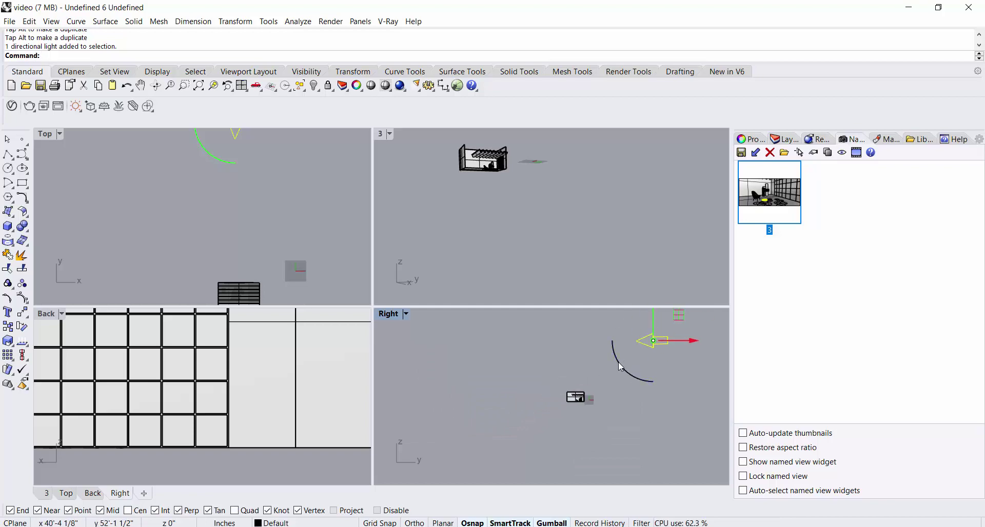
drag(619, 364, 631, 380)
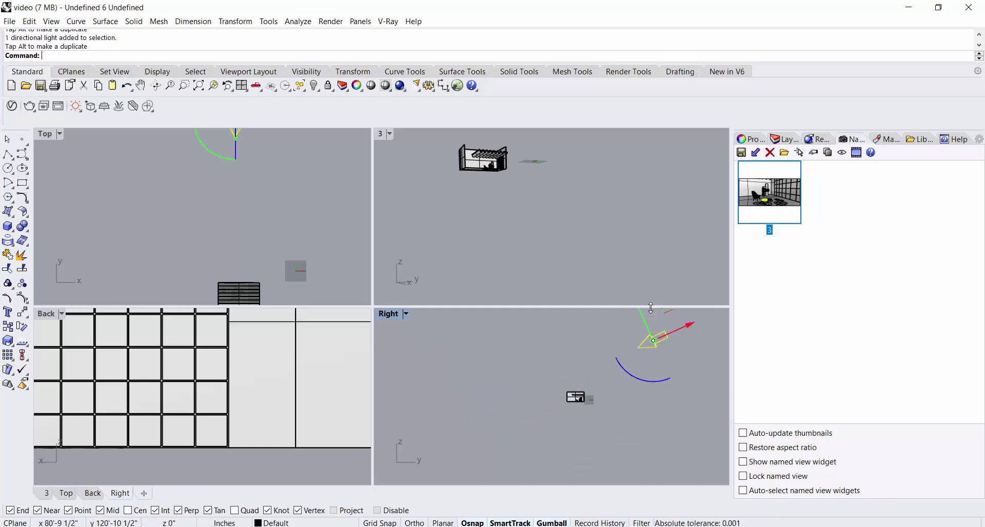
drag(644, 318, 646, 321)
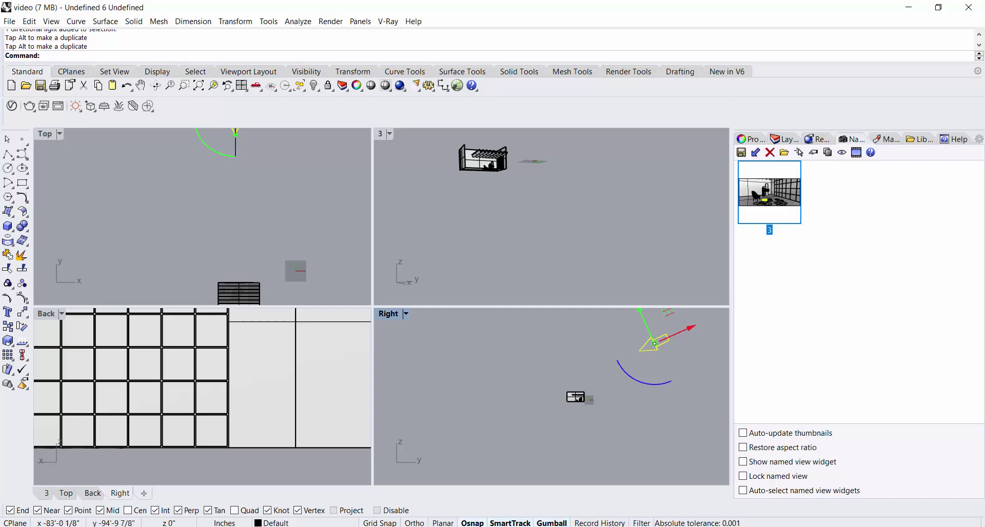
click(497, 500)
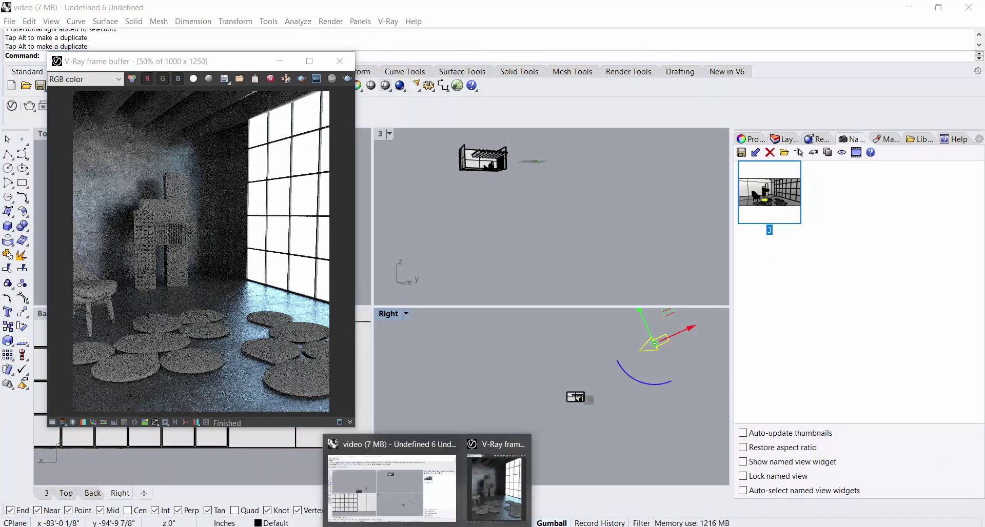
Step: Toggle Interactive rendering off and back on in the V-Ray render settings
click(502, 495)
click(485, 67)
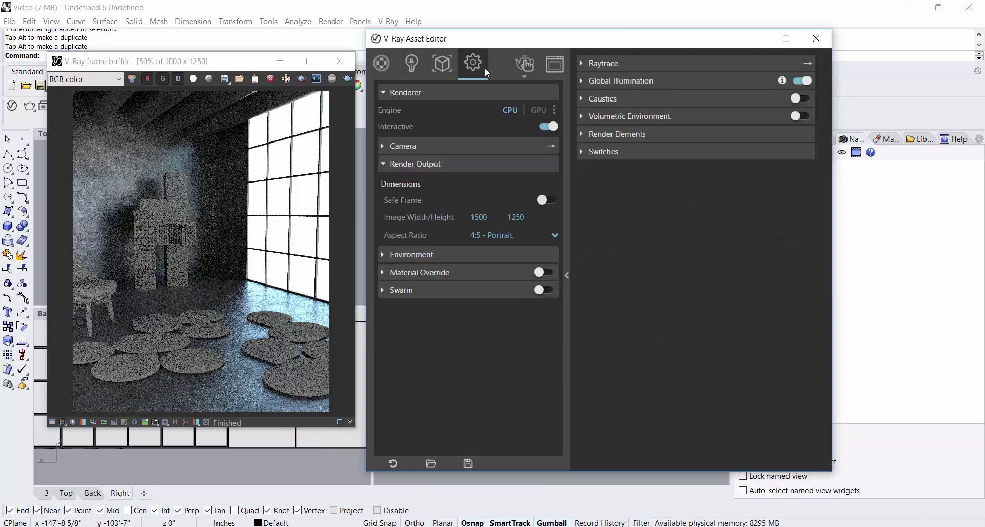
click(553, 128)
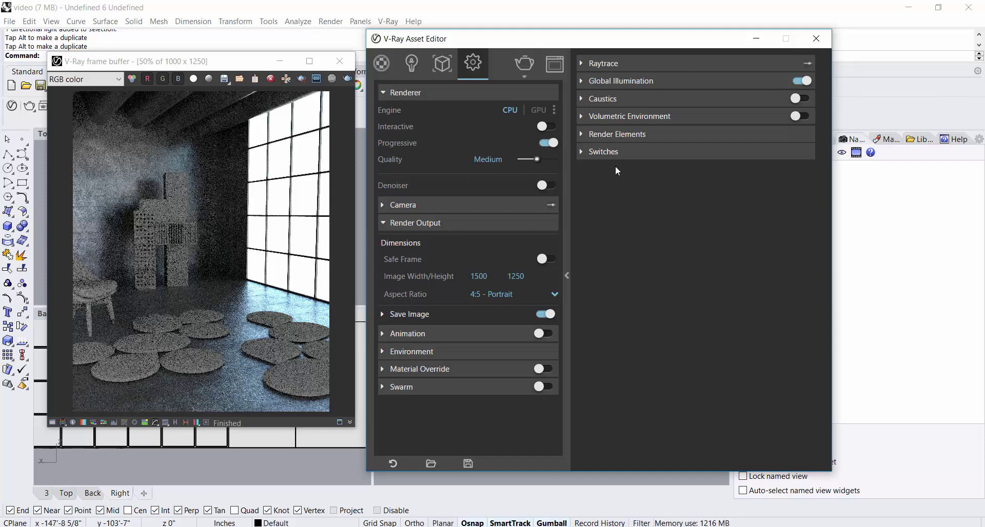
click(547, 127)
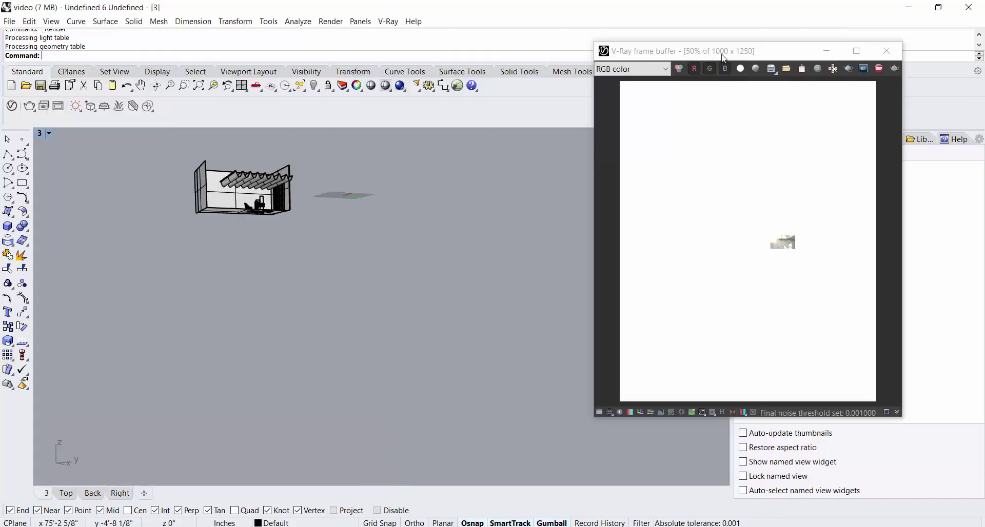
Step: Switch the perspective view to named view 3 and start a fresh V-Ray render
drag(724, 51, 428, 77)
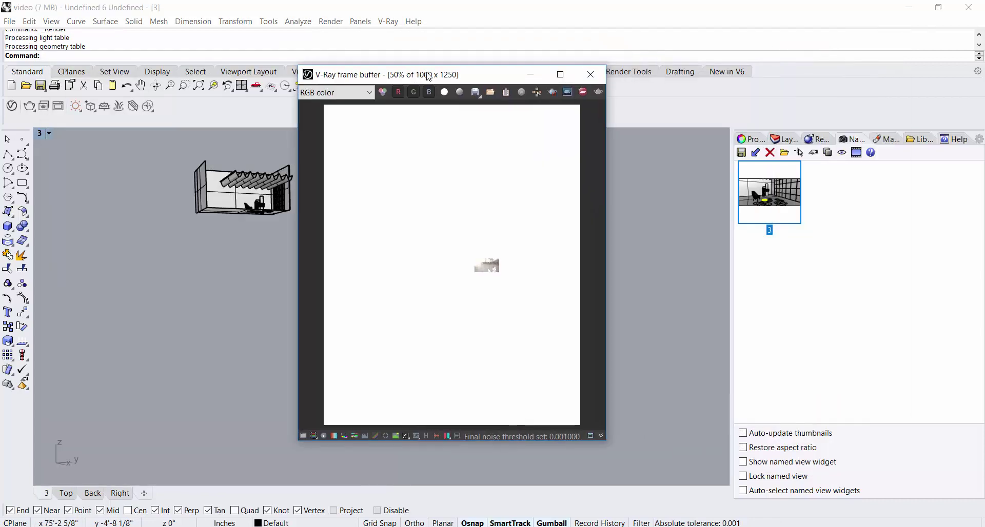
double_click(796, 198)
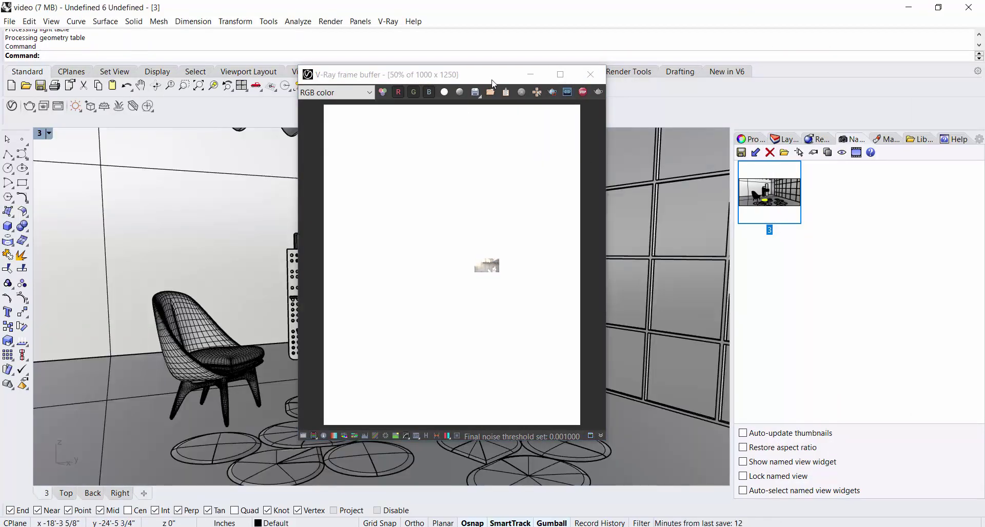
click(583, 93)
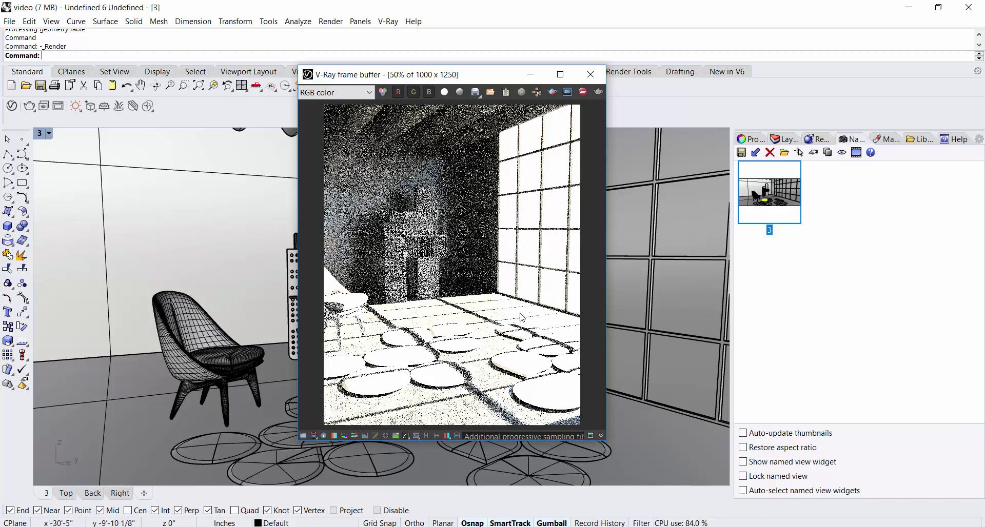
Step: Return to four viewports, stop the render, and move the sun light right in the Top view
double_click(39, 134)
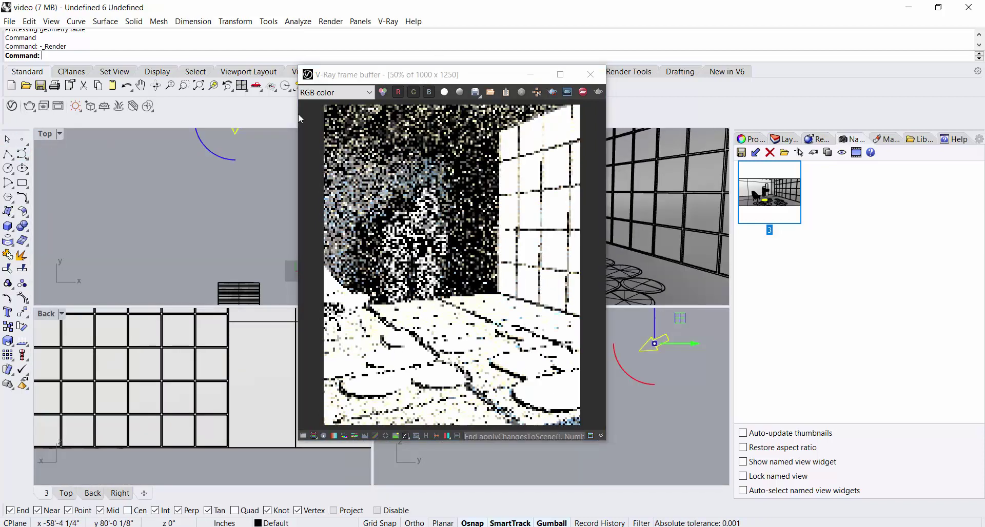
drag(452, 87, 686, 87)
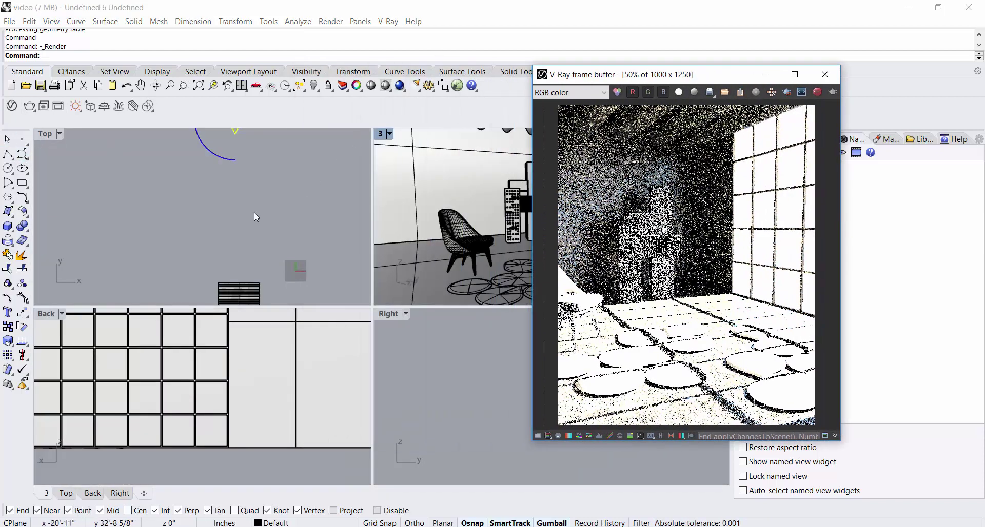
scroll(232, 195, down, 1)
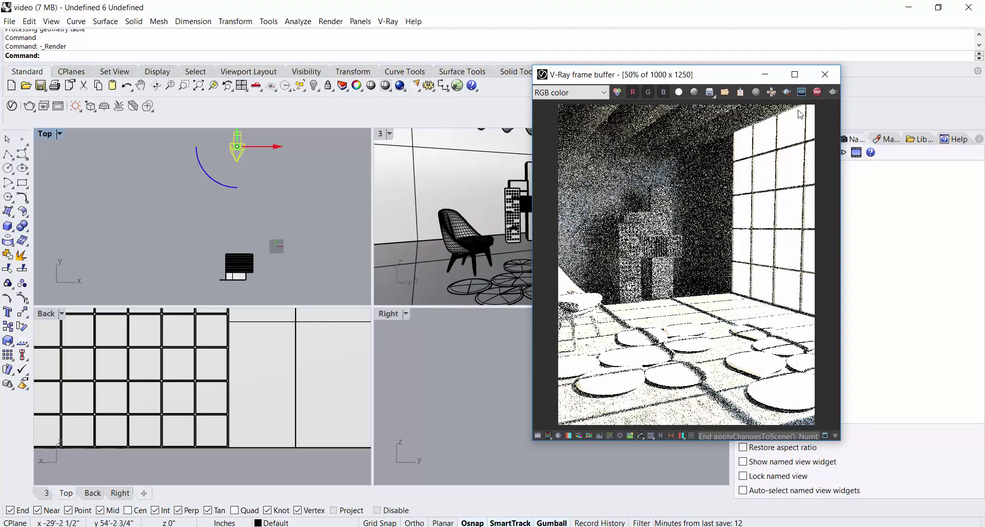
click(816, 92)
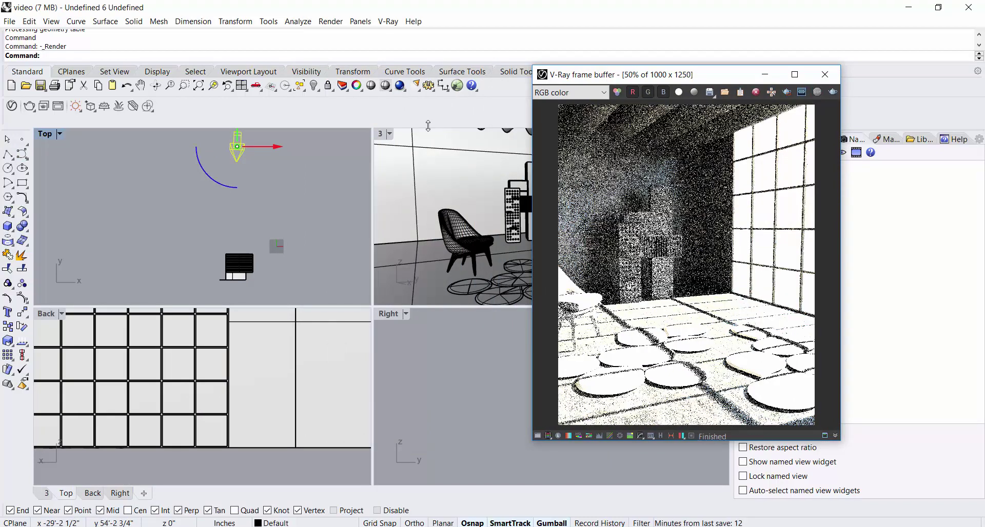
click(211, 181)
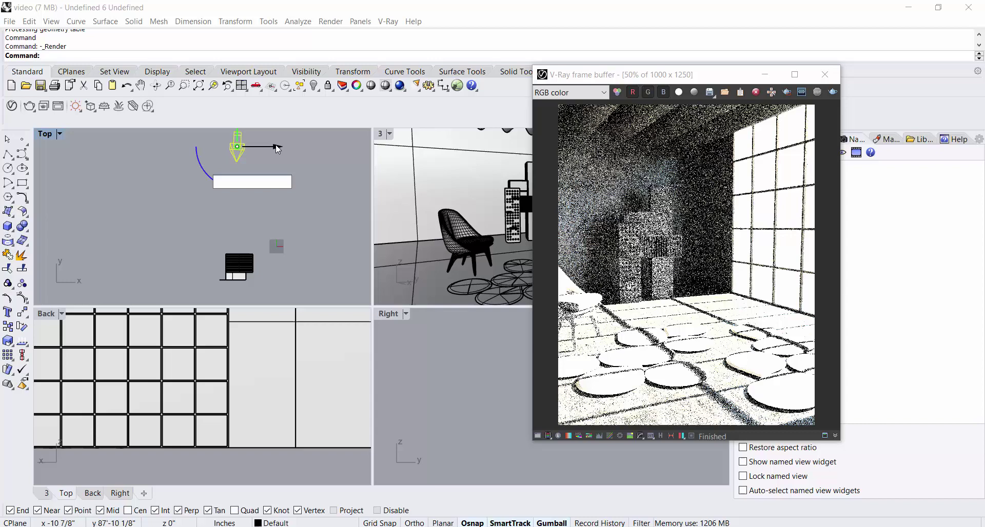
drag(276, 147, 308, 148)
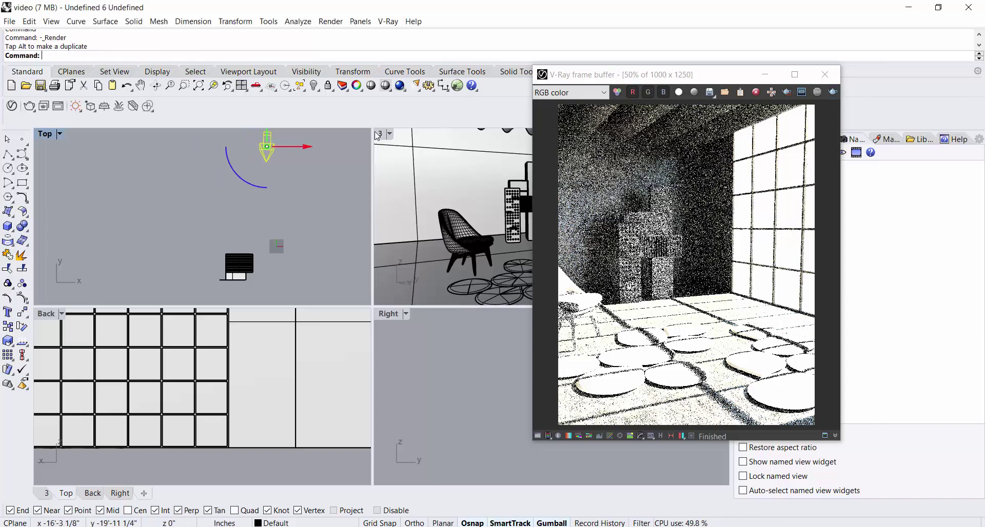
Step: Restart the interactive render and rotate the sun light to a new angle
click(833, 92)
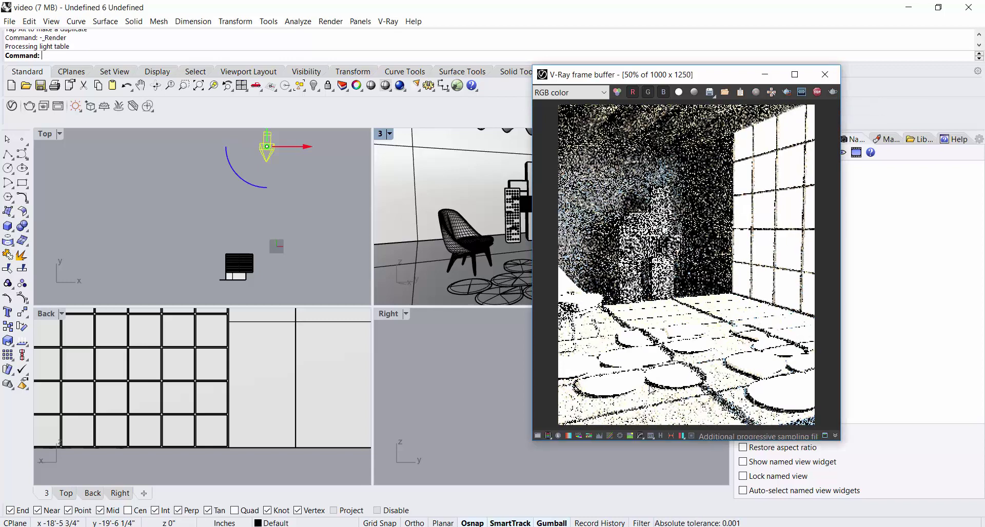
drag(258, 189, 246, 173)
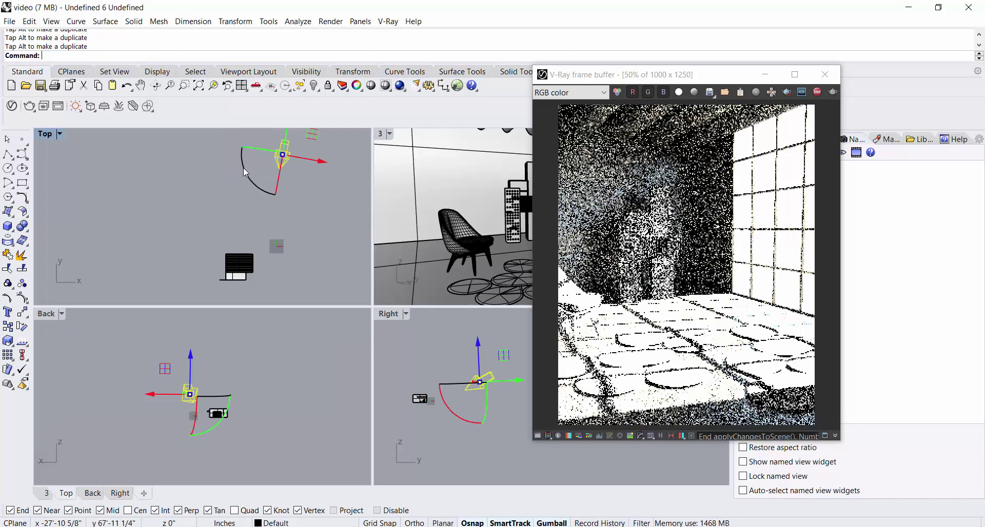
click(243, 167)
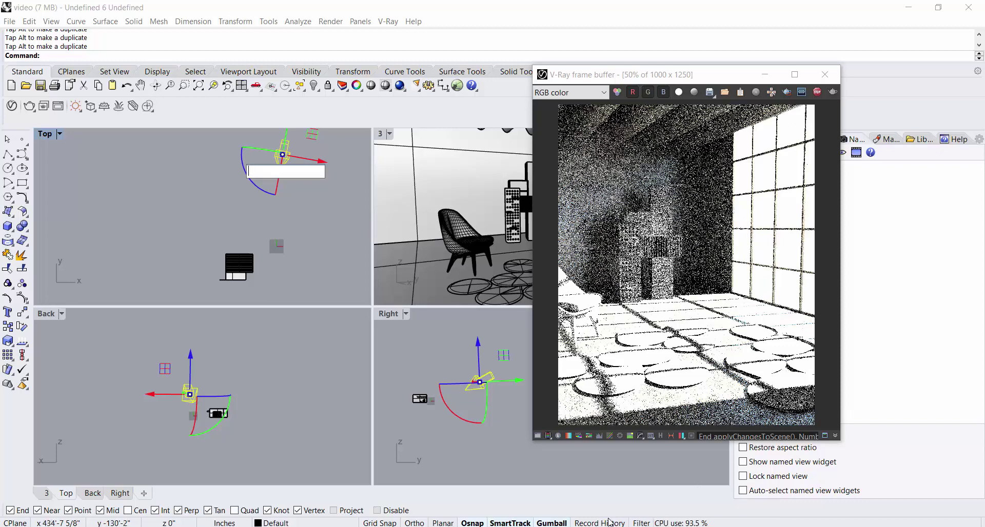
Step: Check the Aspect Ratio list, leaving it at 4:5 Portrait, and shift the editor left off the render
mouse_move(426, 525)
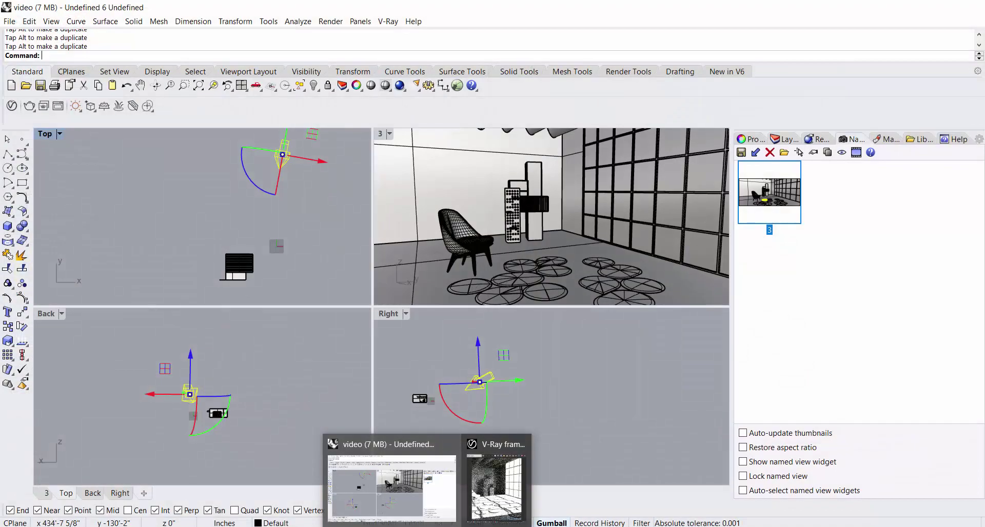
click(493, 490)
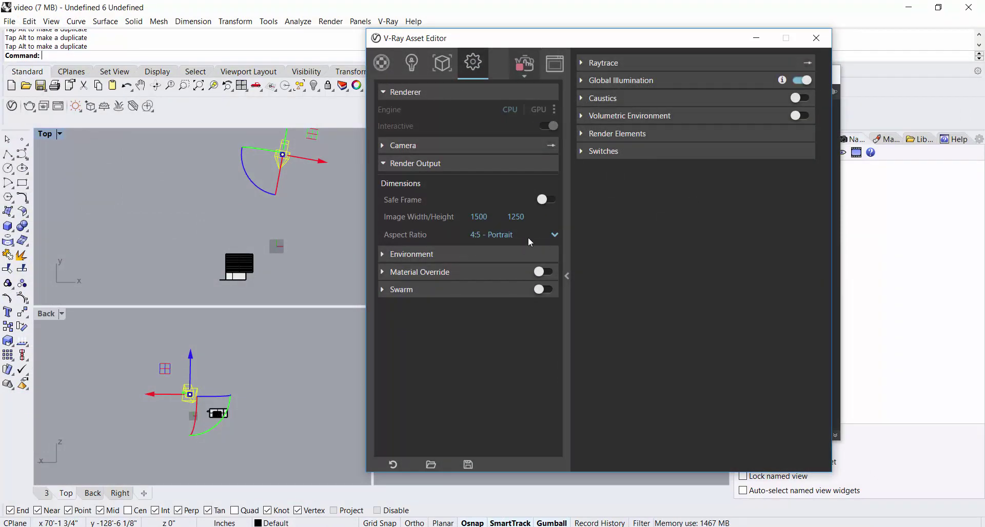
click(487, 235)
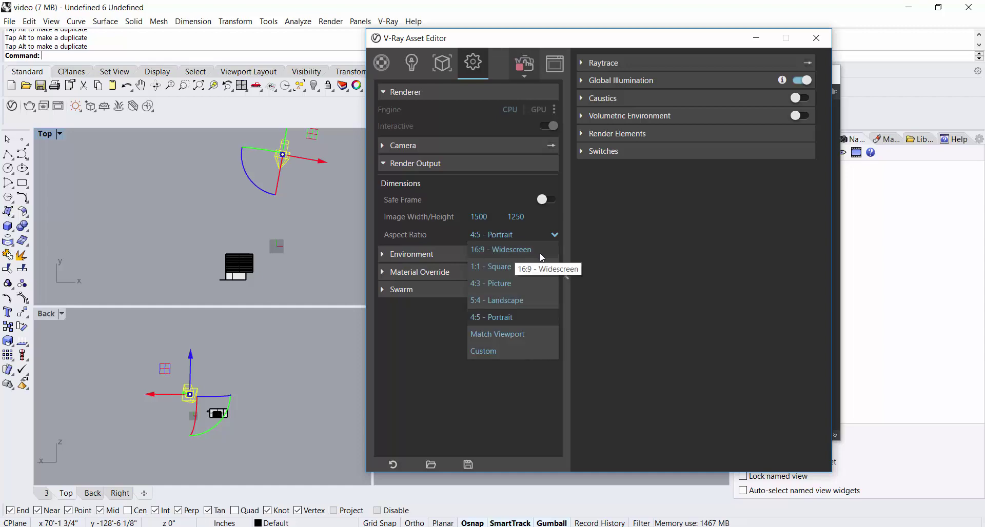
click(611, 256)
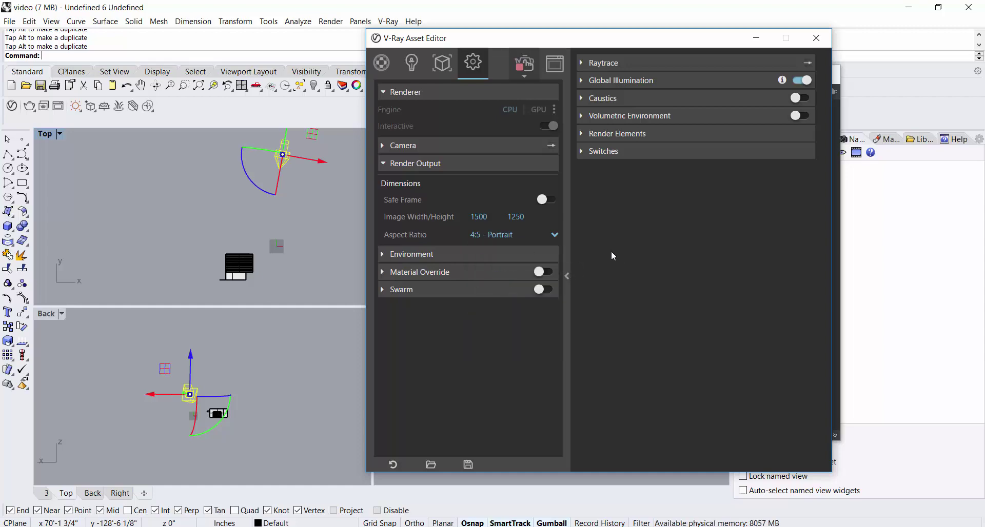
drag(666, 38, 374, 33)
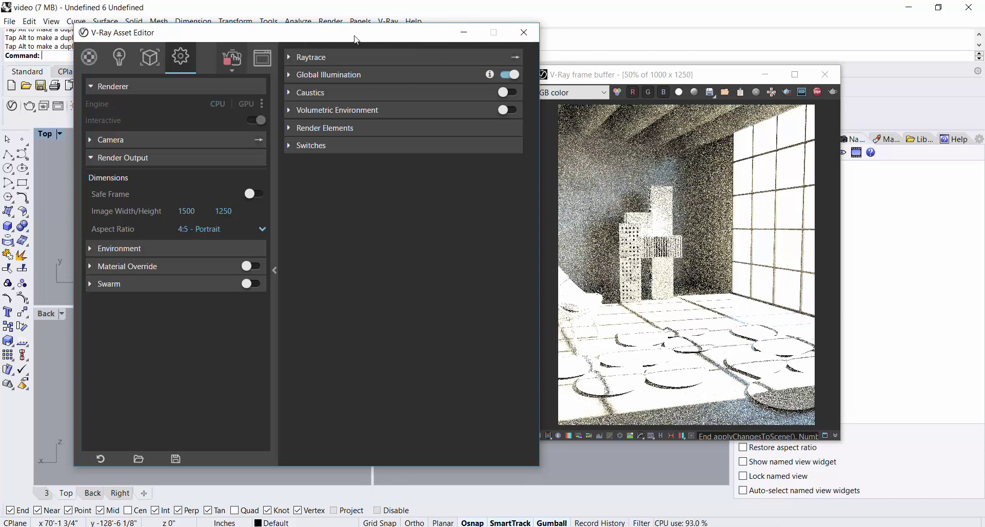
Step: Drag the sun light to a new position in the scene and bring the Asset Editor back to the left
drag(357, 39, 906, 38)
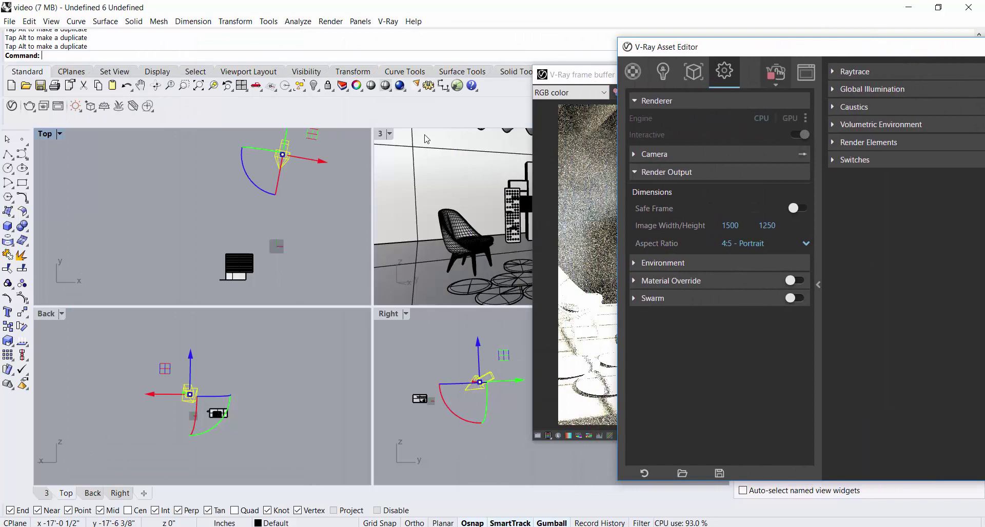
drag(289, 163, 192, 227)
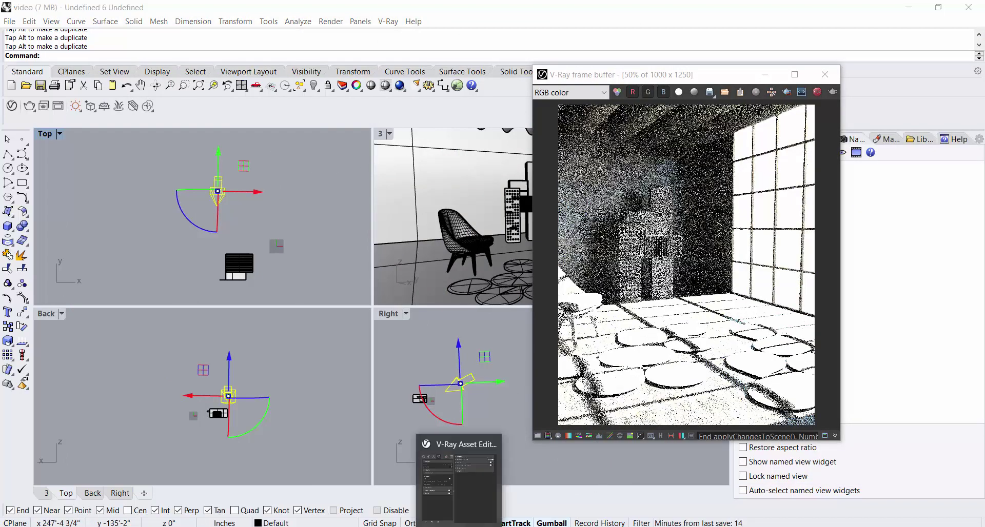
click(464, 485)
drag(417, 46, 238, 50)
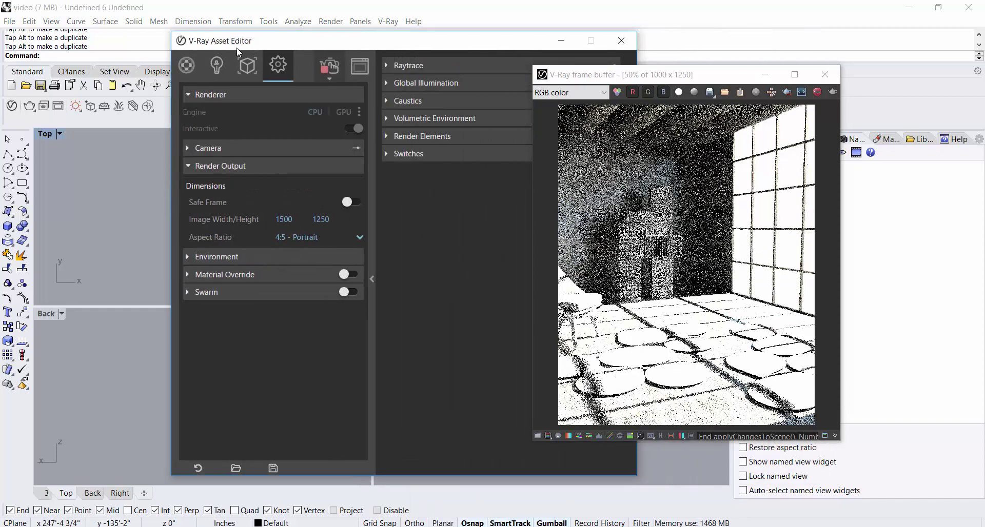
Step: In the Lights list, lower the SunLight Intensity Multiplier to about 0.112
click(216, 67)
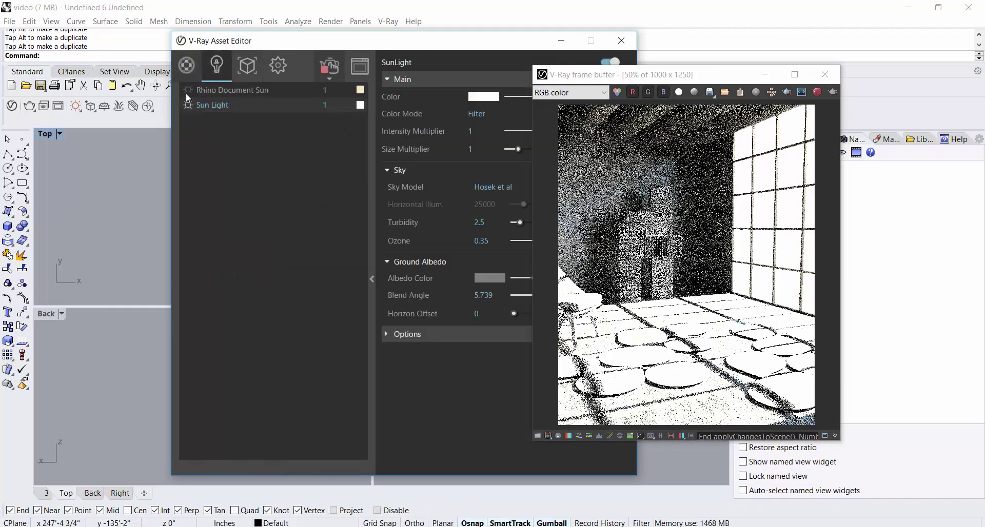
drag(700, 74, 813, 73)
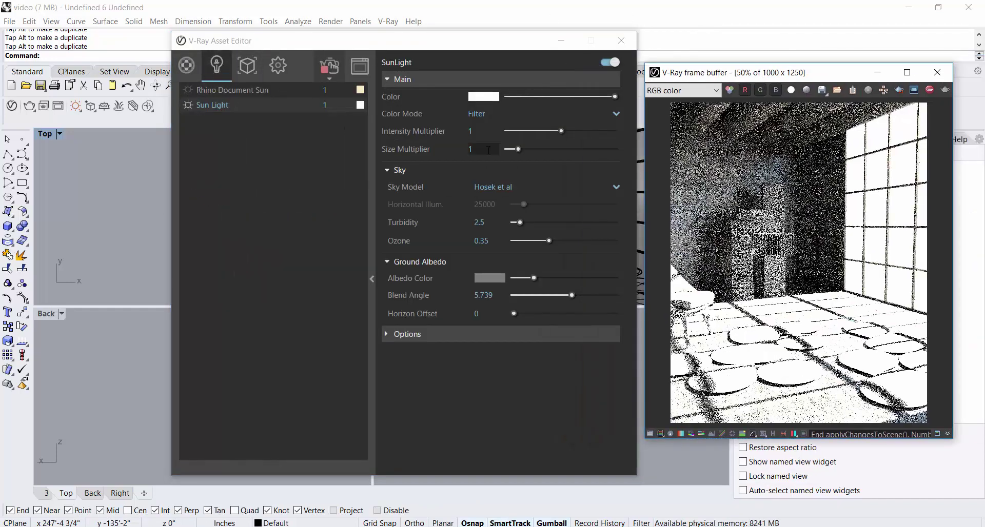
drag(561, 131, 514, 131)
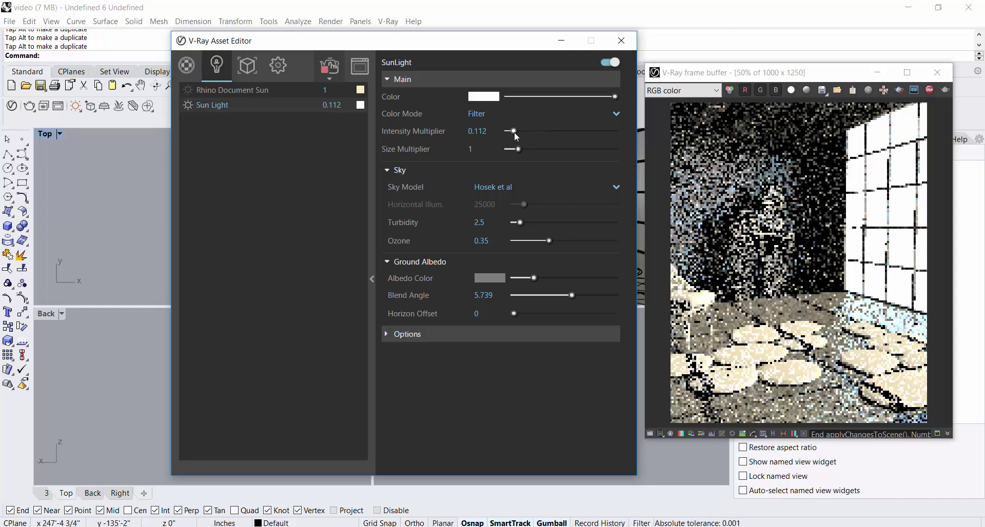
Step: Set the SunLight colour to a pale, near-white salmon pink in the Color Picker
click(489, 99)
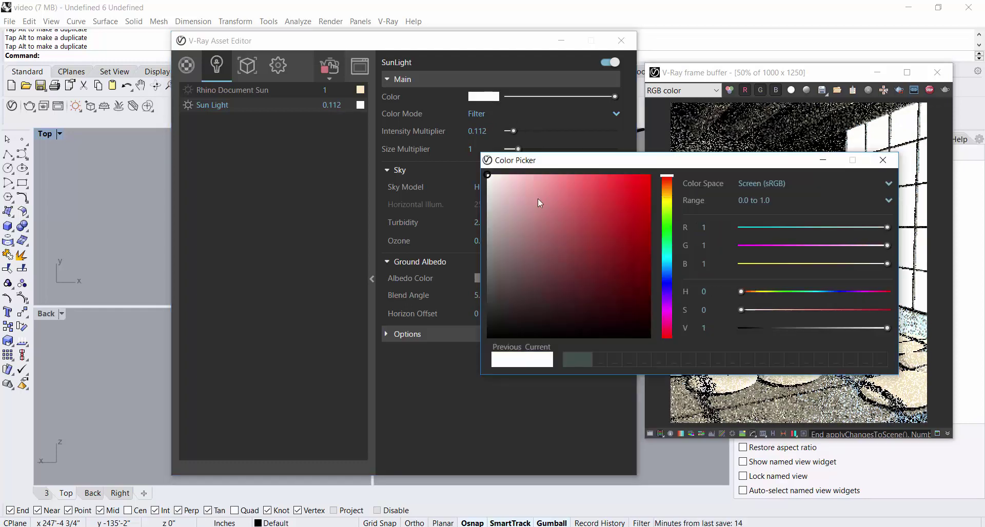
click(667, 182)
click(567, 175)
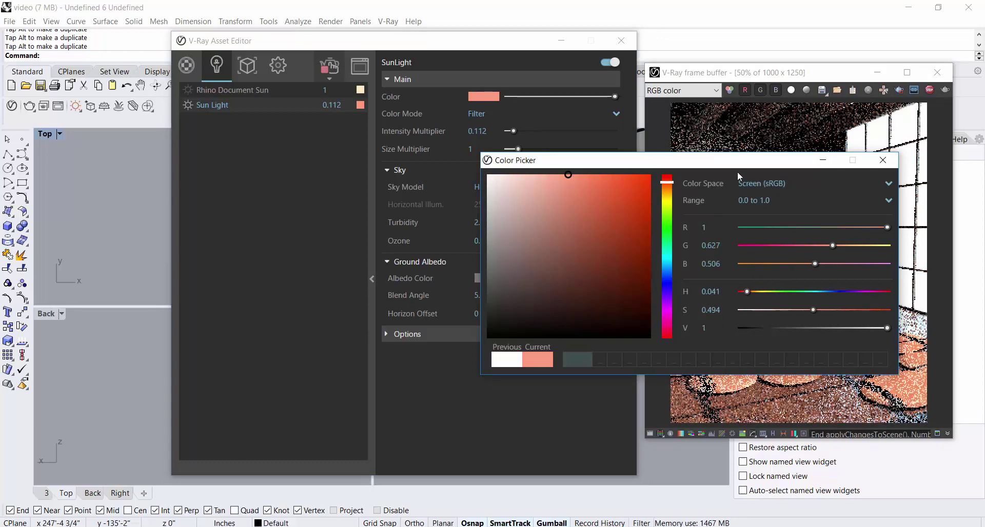
drag(737, 162, 406, 121)
drag(236, 135, 188, 136)
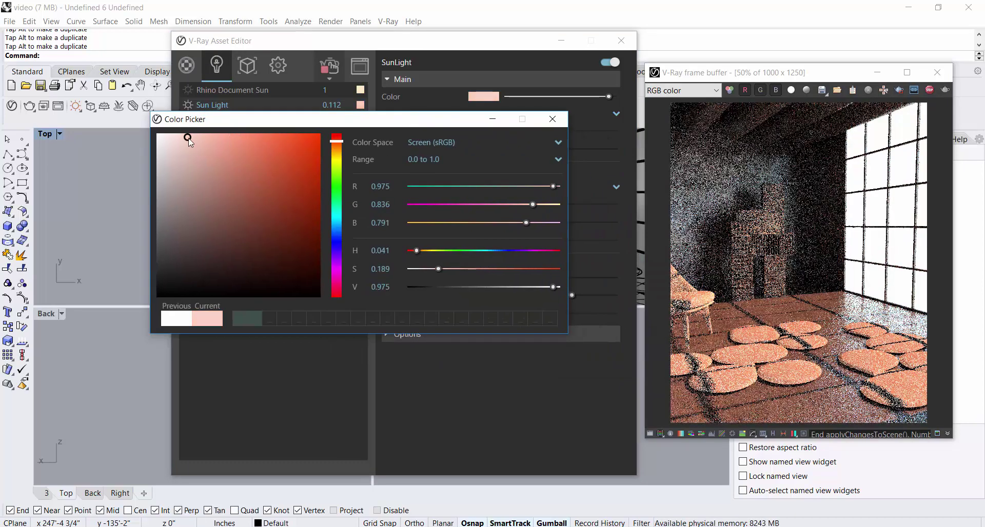
key(Return)
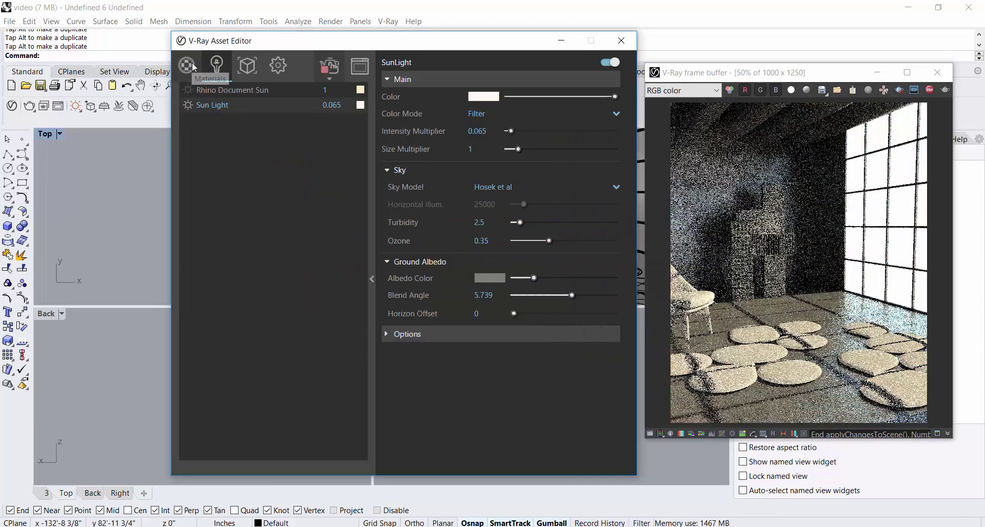